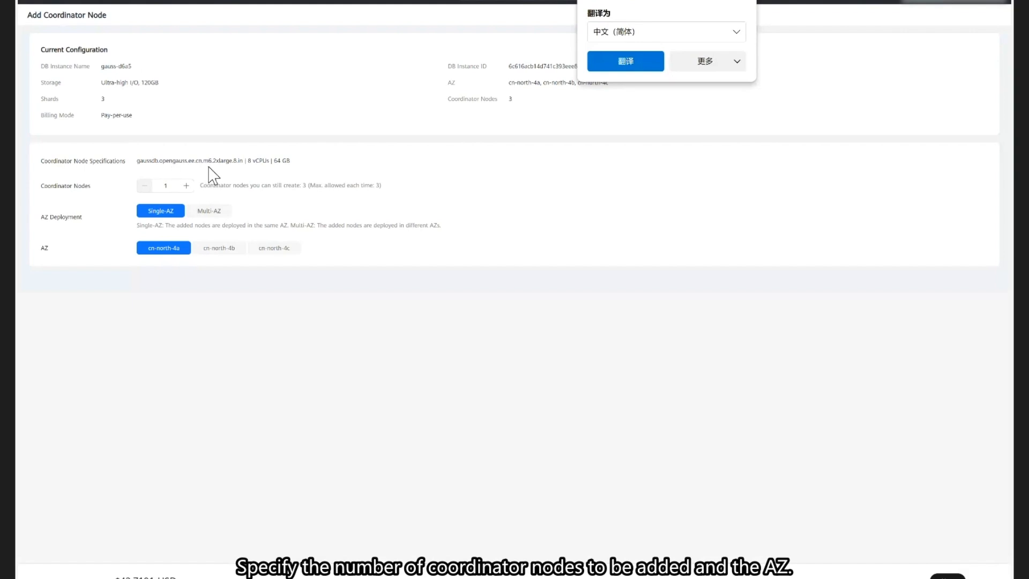
Configure three coordinator nodes with Multi-AZ deployment, assigning node 2 to cn-north-4b and node 3 to cn-north-4c
{"action": "left_click", "coordinate": [187, 187]}
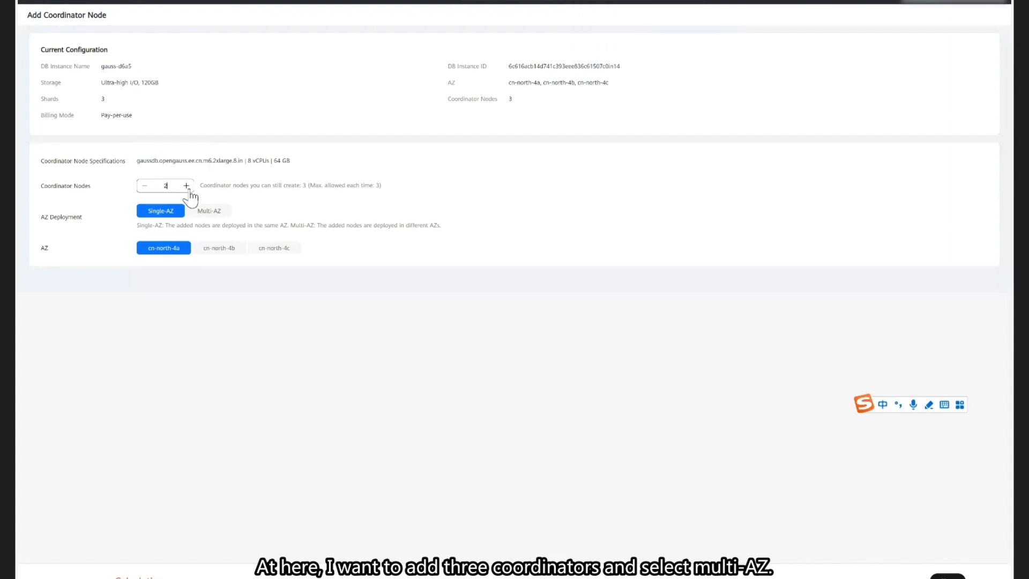
{"action": "left_click", "coordinate": [222, 216]}
{"action": "left_click", "coordinate": [222, 214]}
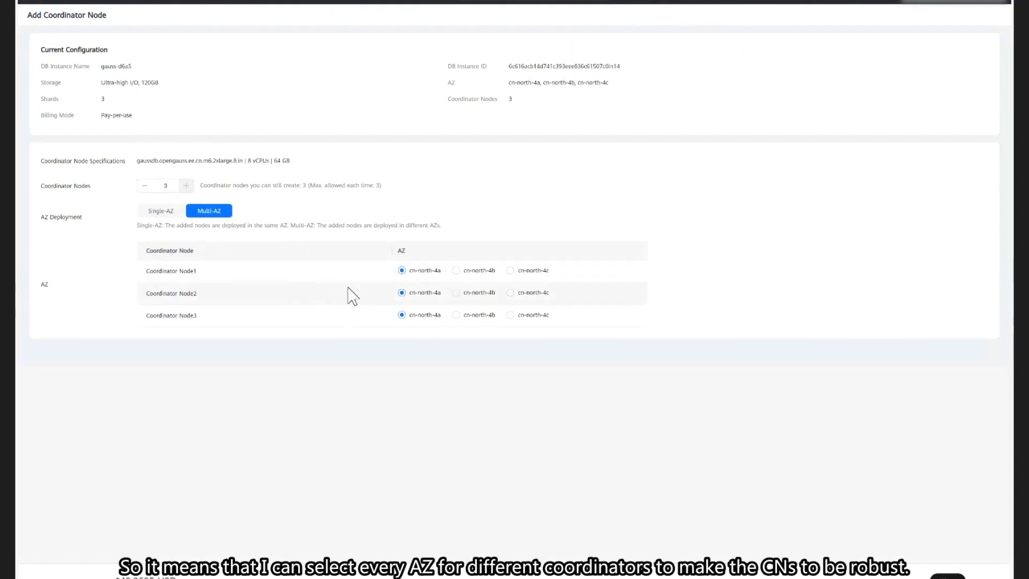
{"action": "left_click", "coordinate": [467, 294]}
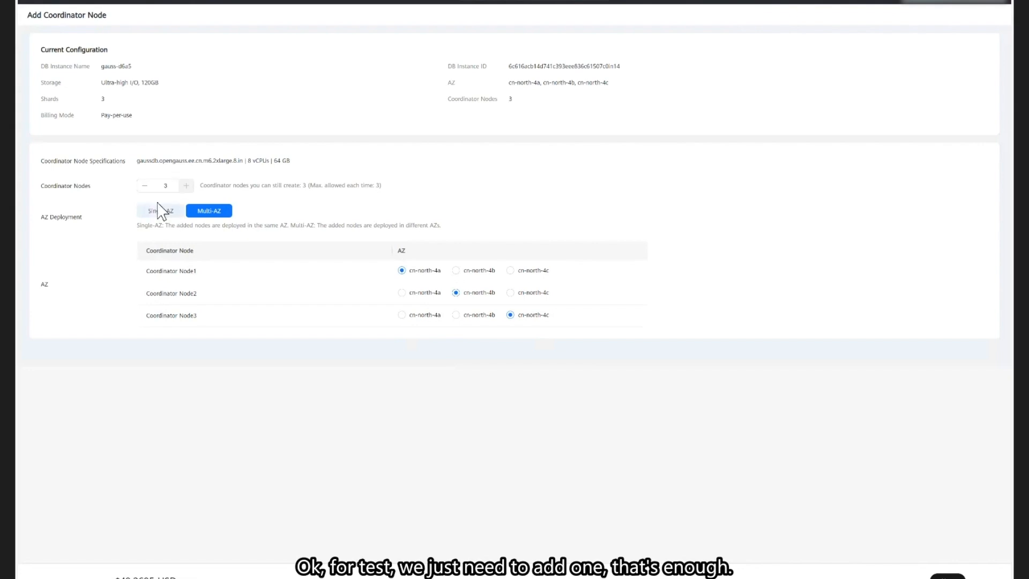
Reduce the coordinator nodes being added to gauss-d6a5 to 1, submit the request and return to the instance list
{"action": "left_click", "coordinate": [145, 186]}
{"action": "left_click", "coordinate": [144, 185]}
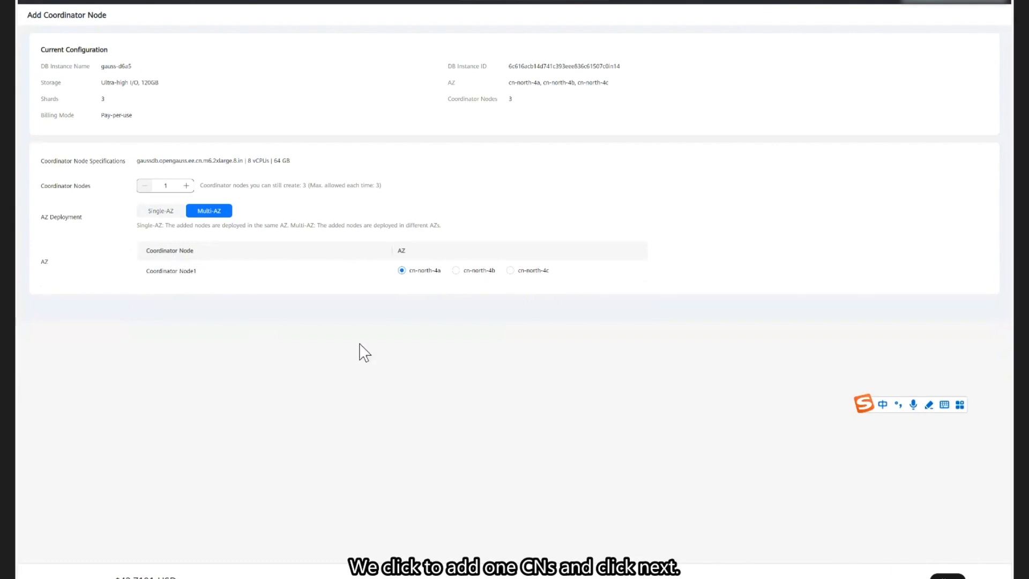
{"action": "left_click", "coordinate": [945, 576]}
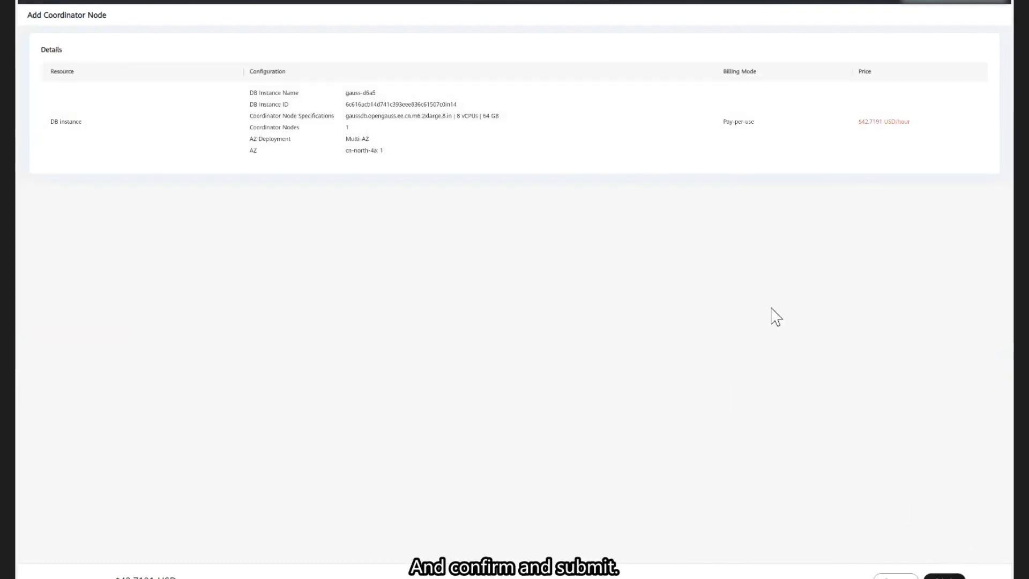
{"action": "left_click", "coordinate": [944, 576]}
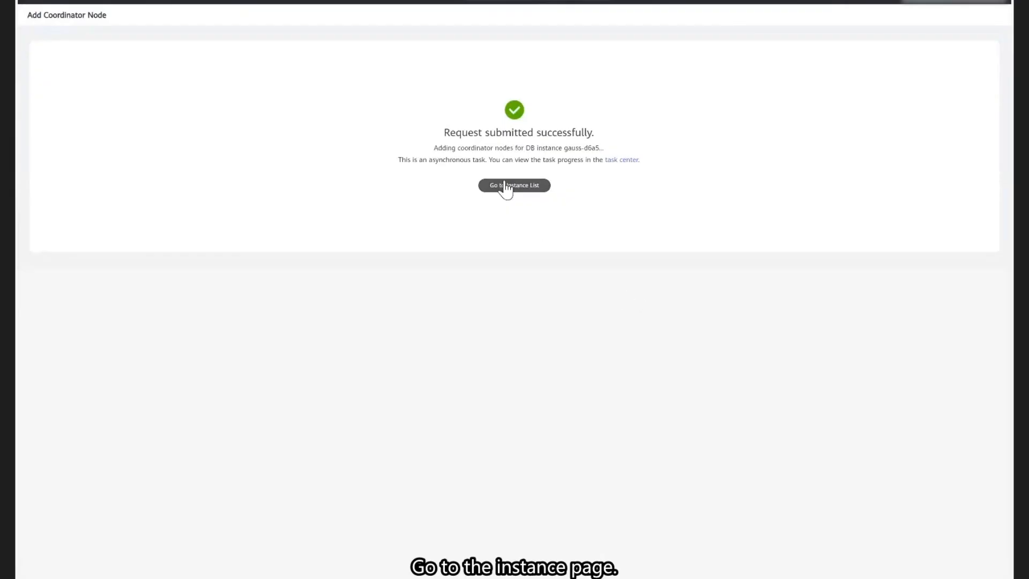
{"action": "left_click", "coordinate": [506, 186]}
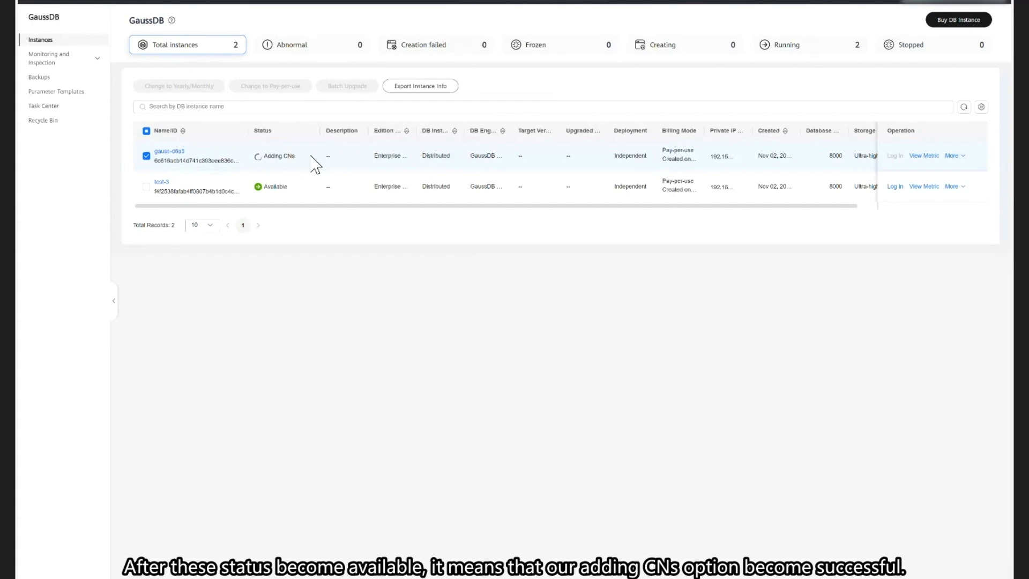
Delete only coordinator node test-3_gaussdbv5cn_1 from instance test-3, submit the request and return to the instance list
{"action": "left_click", "coordinate": [160, 183]}
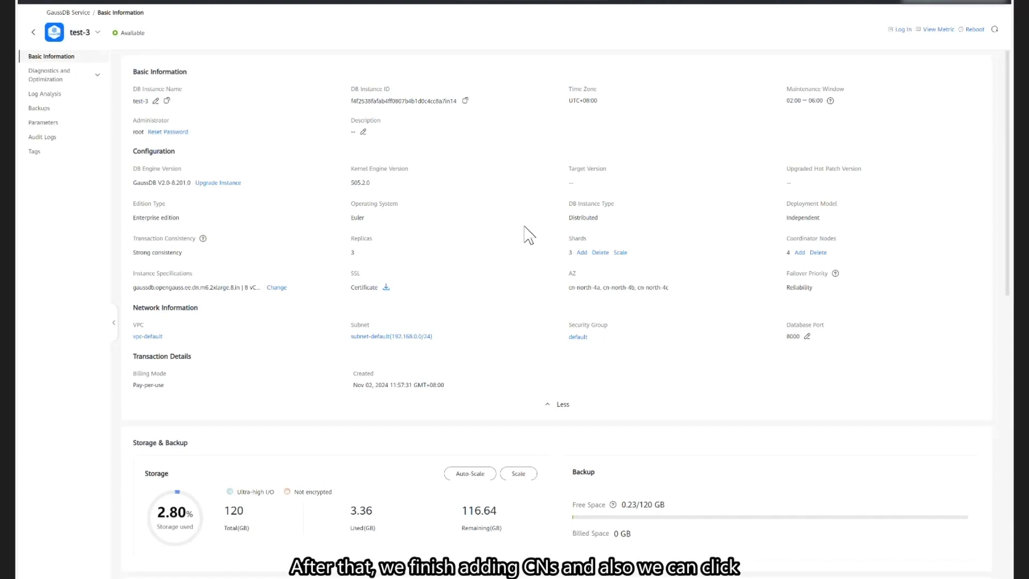
{"action": "left_click", "coordinate": [814, 254]}
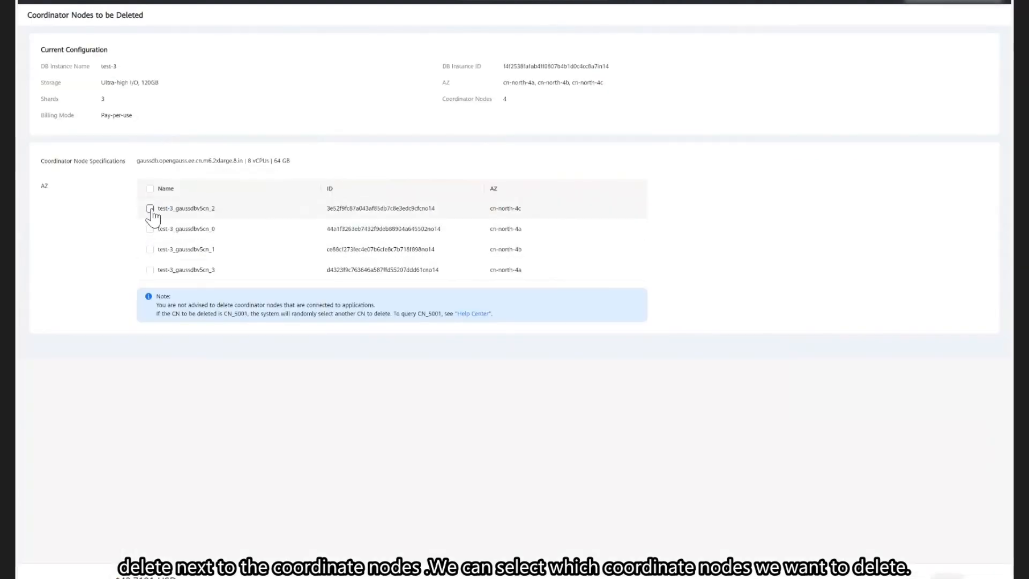
{"action": "left_click", "coordinate": [151, 229]}
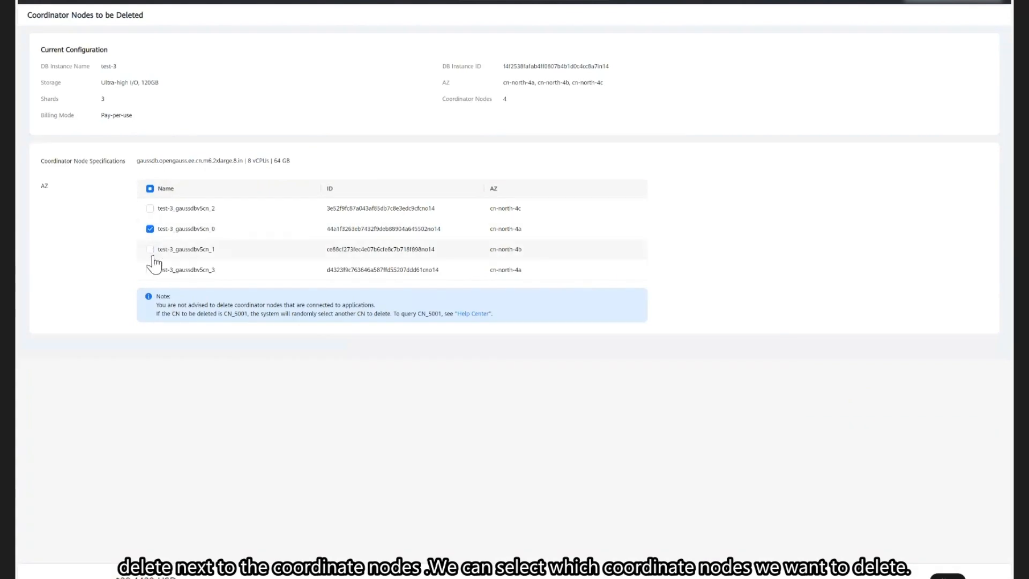
{"action": "left_click", "coordinate": [150, 250]}
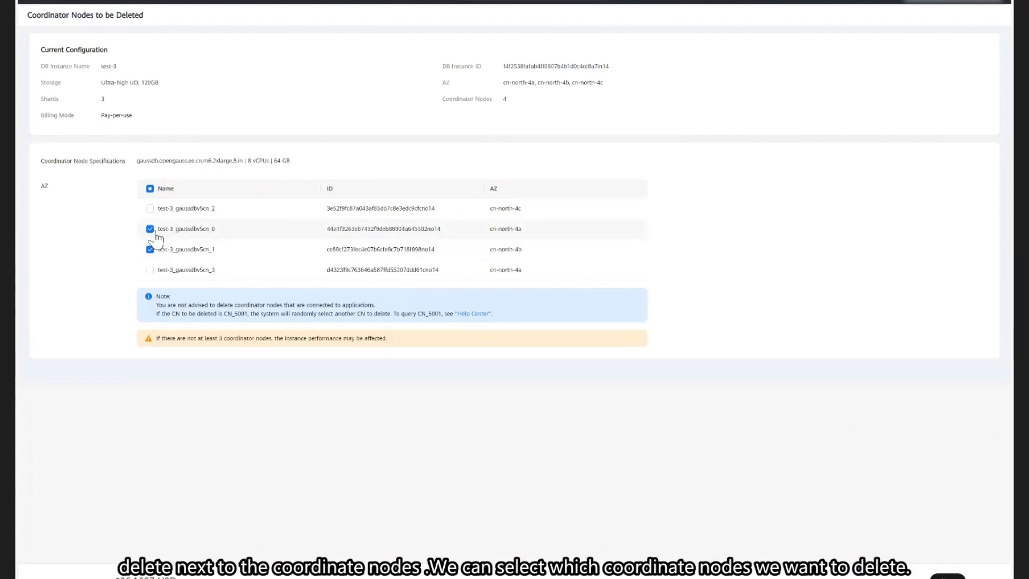
{"action": "left_click", "coordinate": [150, 229]}
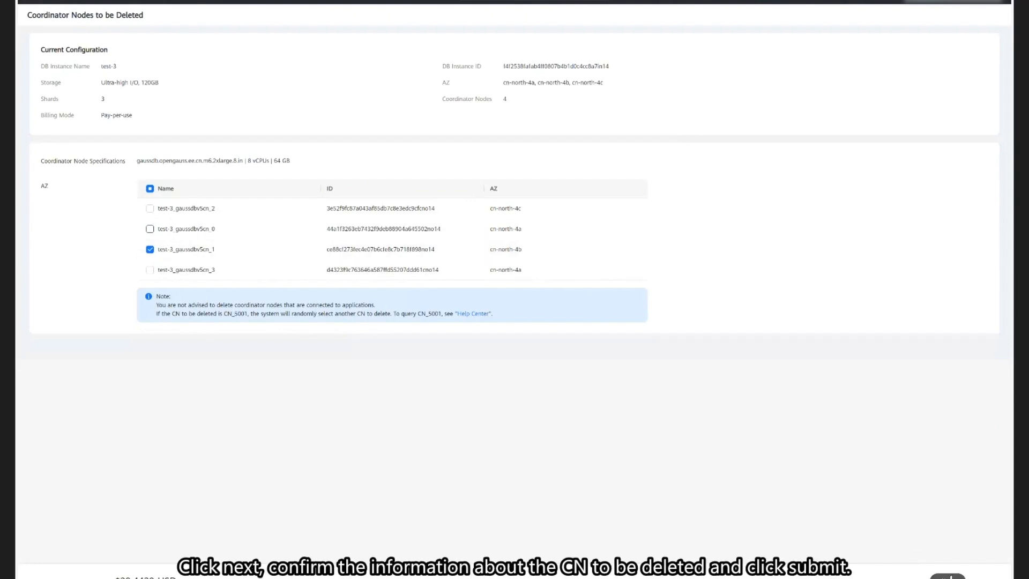
{"action": "left_click", "coordinate": [947, 576]}
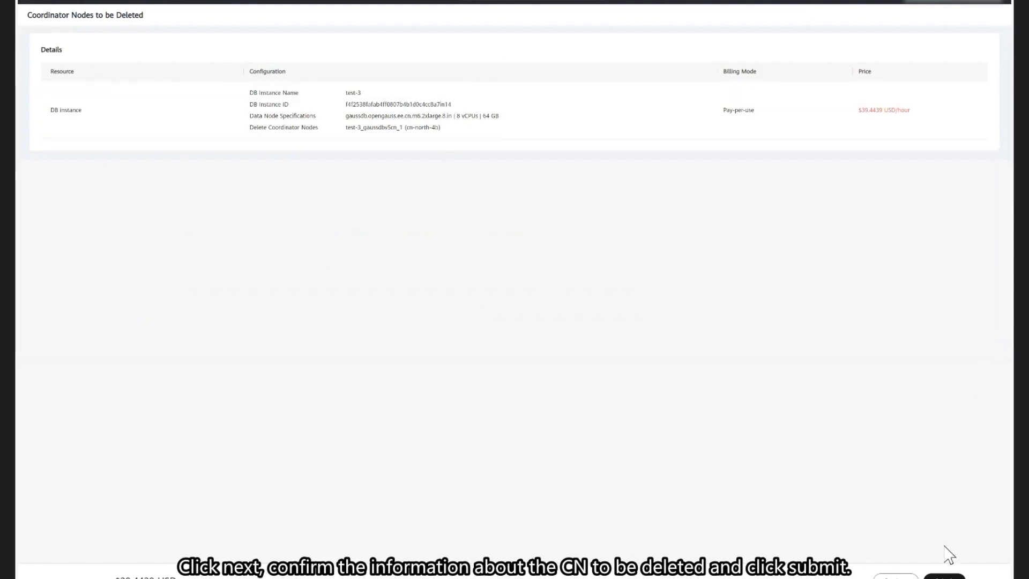
{"action": "left_click", "coordinate": [944, 576]}
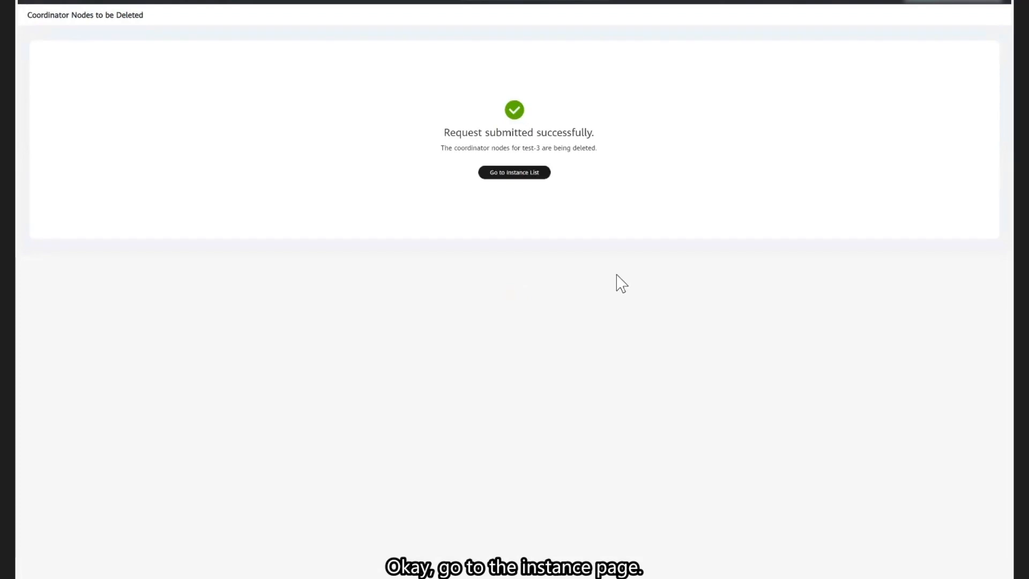
{"action": "left_click", "coordinate": [515, 170]}
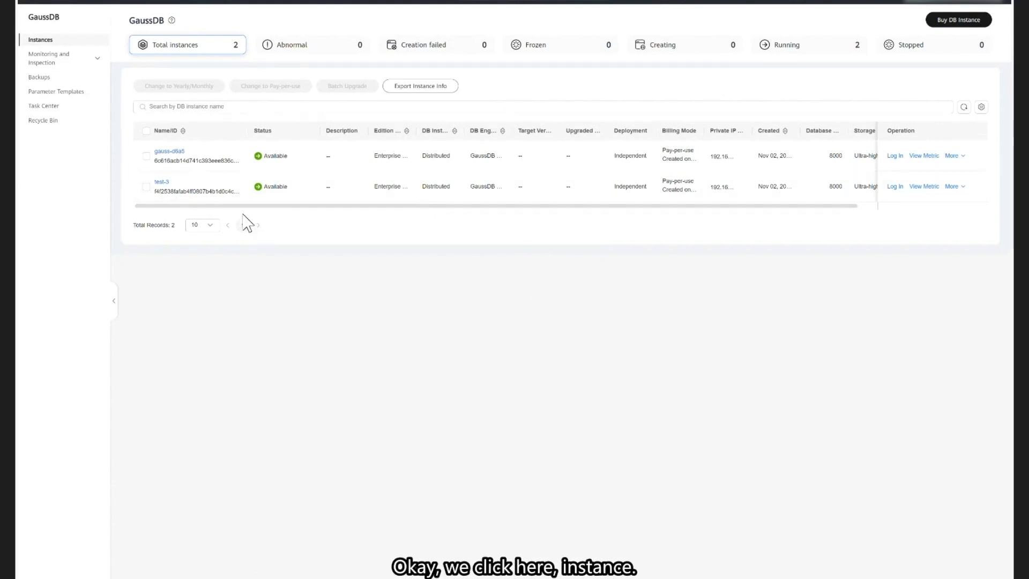
Add 1 shard to instance test-3, submit the request and return to the instance list
{"action": "left_click", "coordinate": [157, 185]}
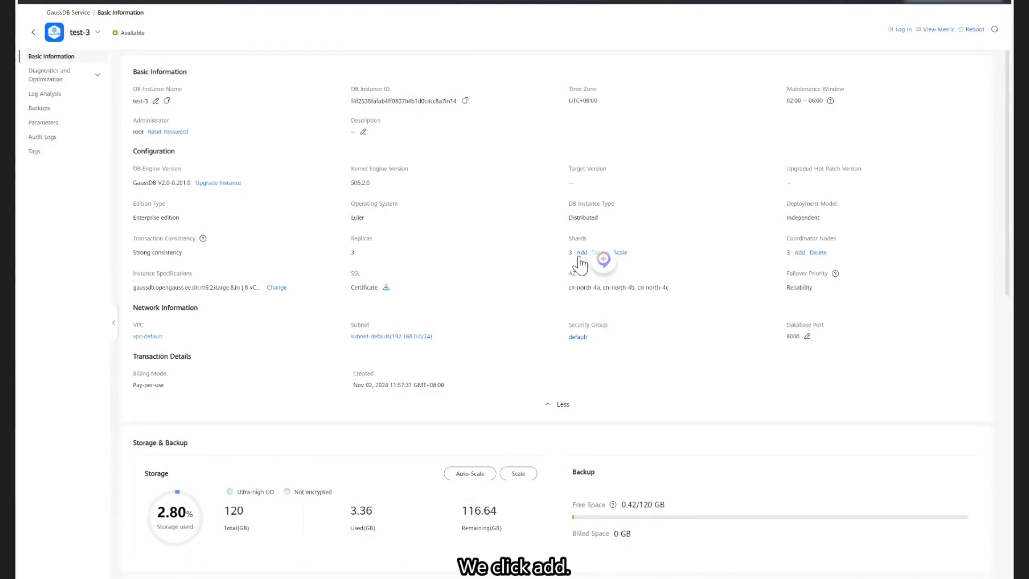
{"action": "left_click", "coordinate": [581, 252]}
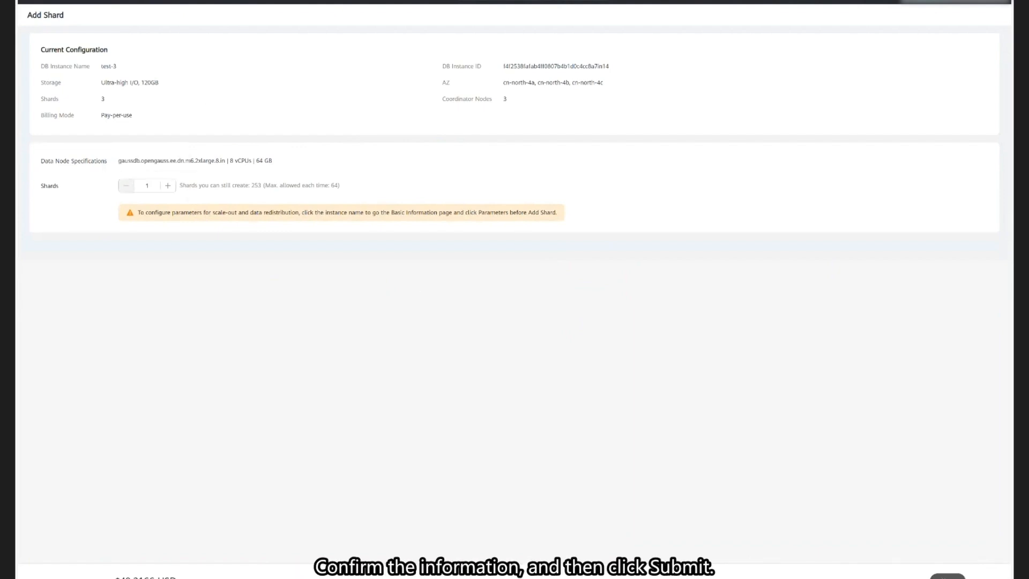
{"action": "left_click", "coordinate": [947, 576]}
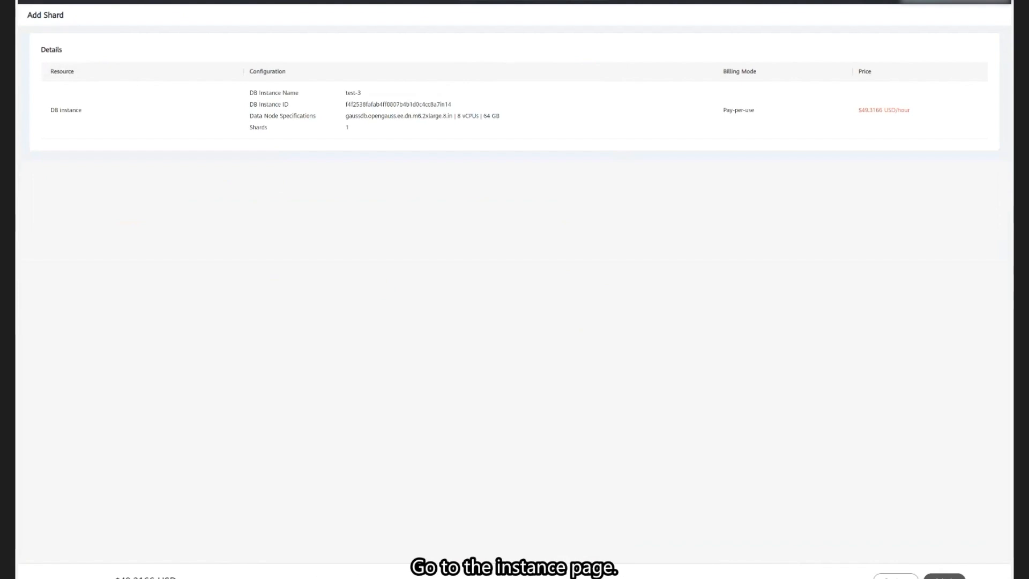
{"action": "left_click", "coordinate": [944, 576]}
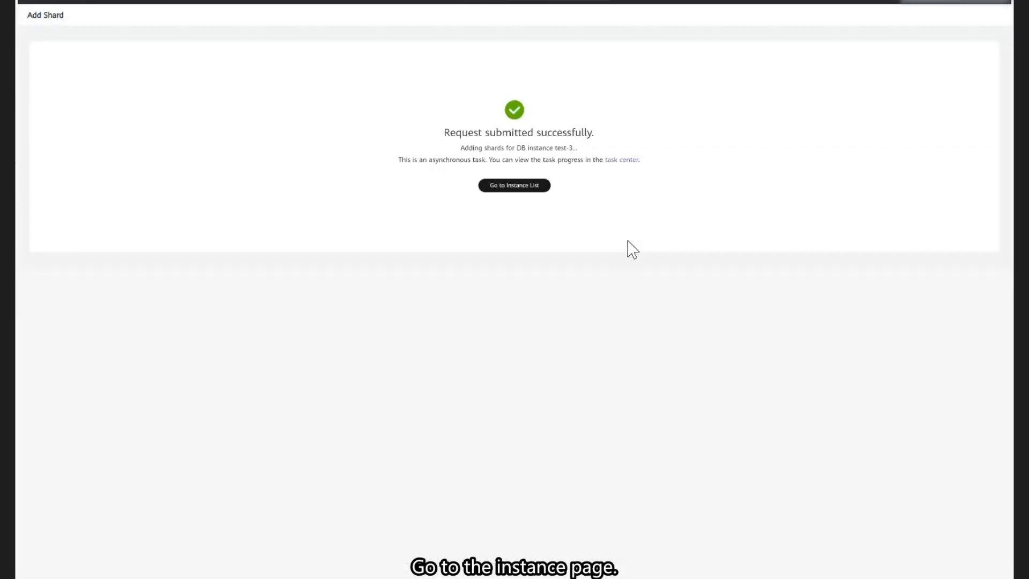
{"action": "left_click", "coordinate": [514, 185]}
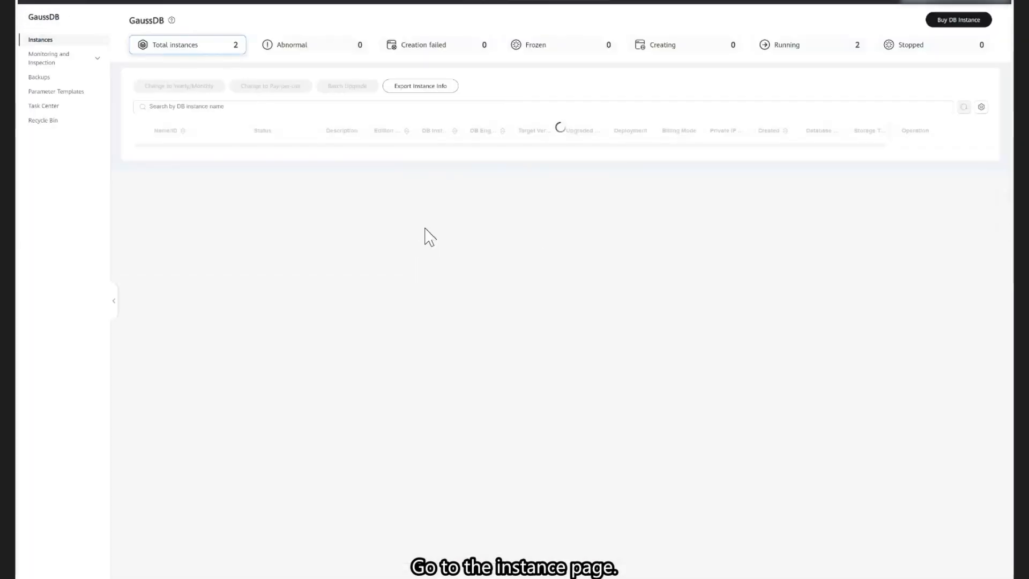
Delete 1 shard from instance gauss-d6a5, submit the request and return to the instance list
{"action": "left_click", "coordinate": [630, 163]}
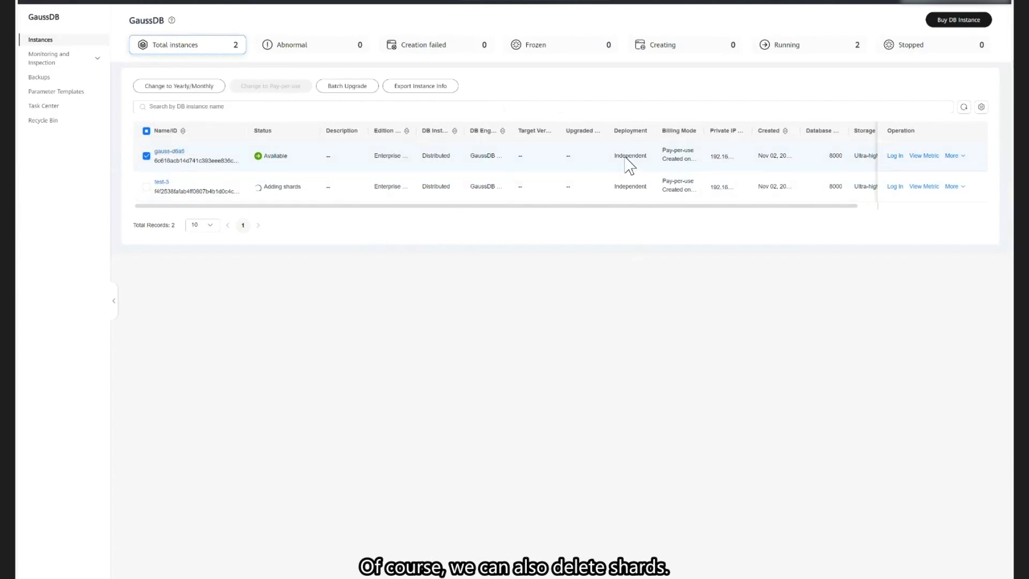
{"action": "left_click", "coordinate": [176, 152]}
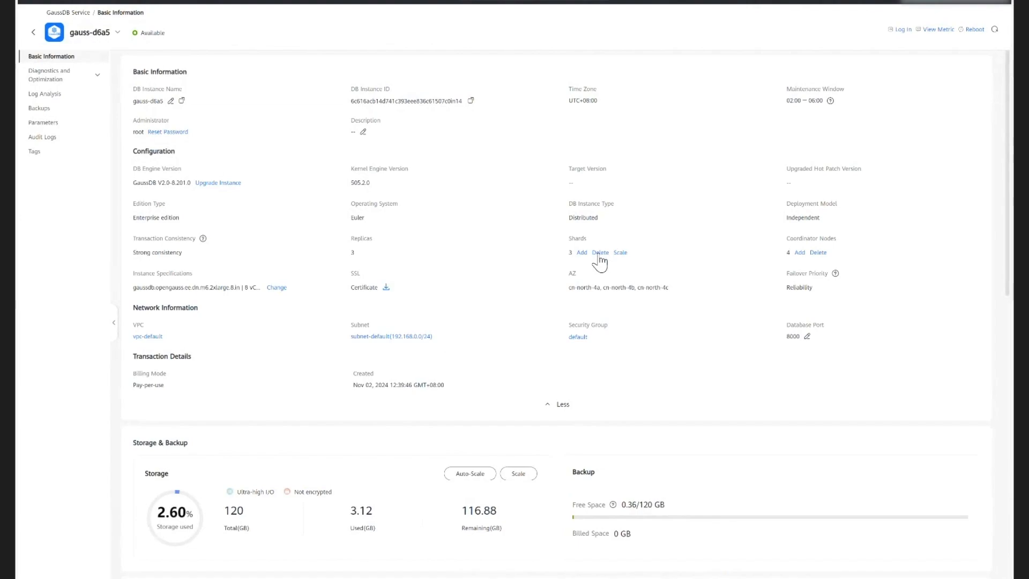
{"action": "left_click", "coordinate": [600, 253]}
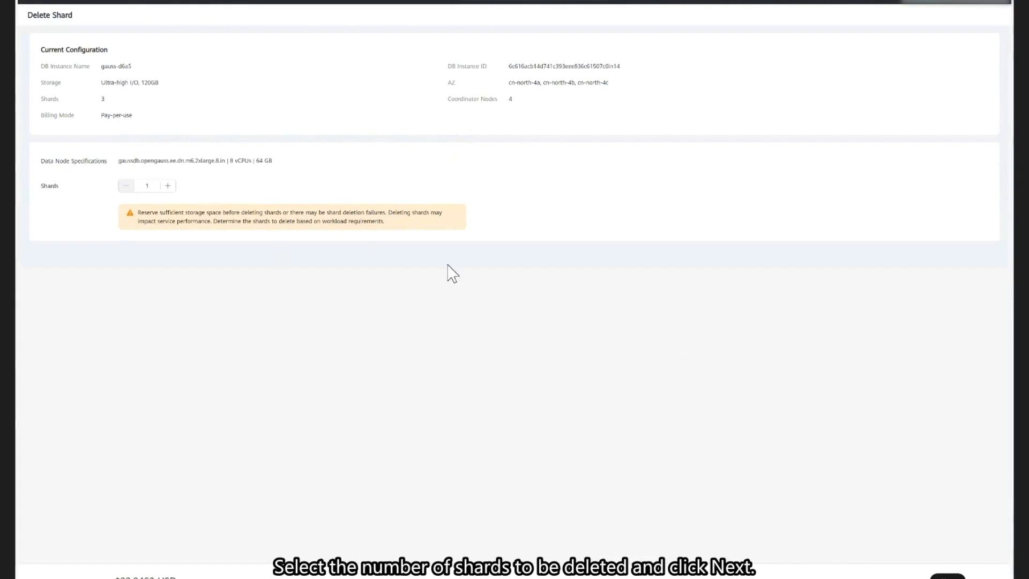
{"action": "left_click", "coordinate": [948, 576]}
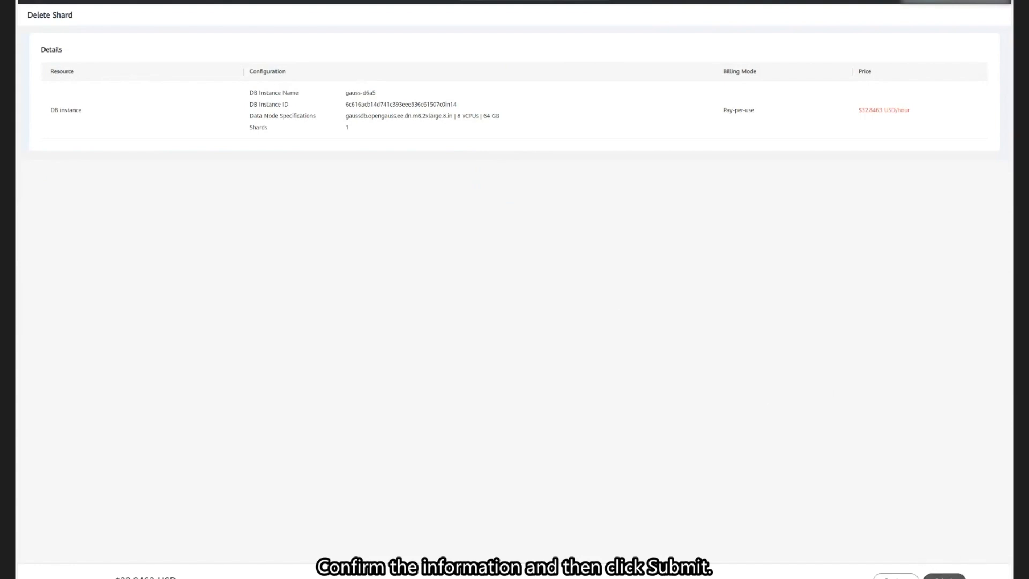
{"action": "left_click", "coordinate": [944, 576]}
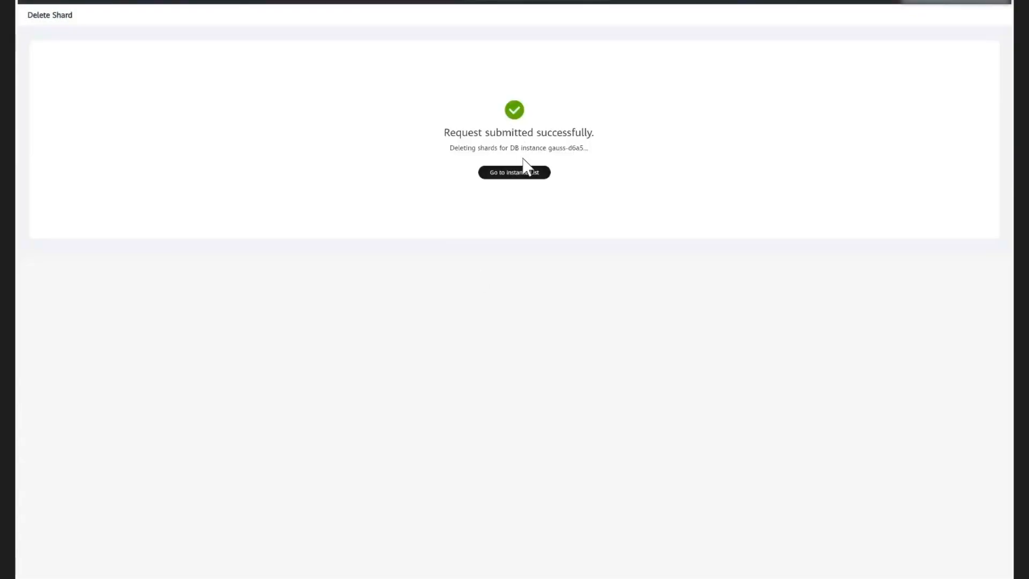
{"action": "left_click", "coordinate": [515, 172]}
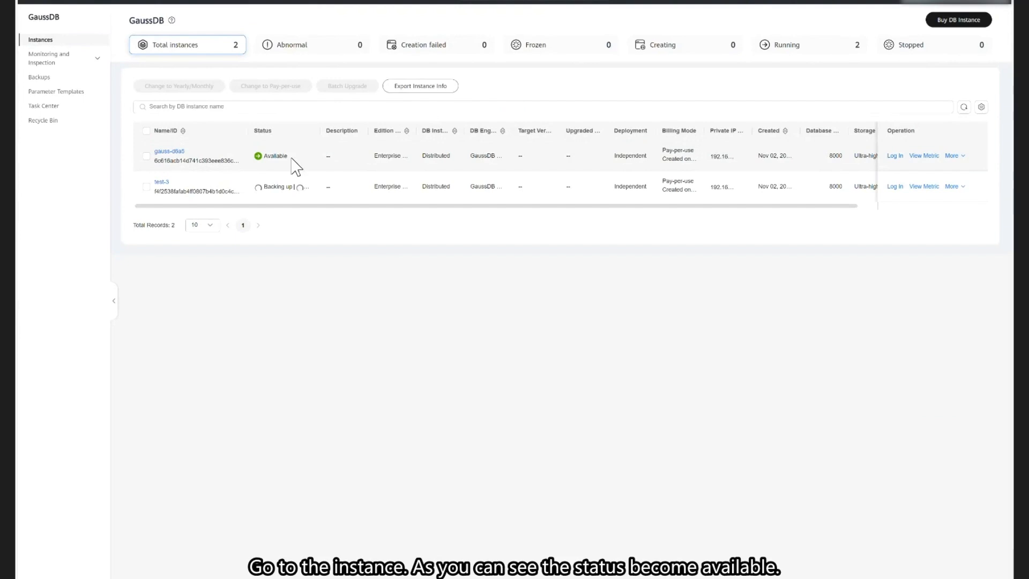
Change the instance specifications of gauss-d6a5 to 16 vCPUs | 128 GB, submit the request and return to the instance list
{"action": "left_click", "coordinate": [170, 152]}
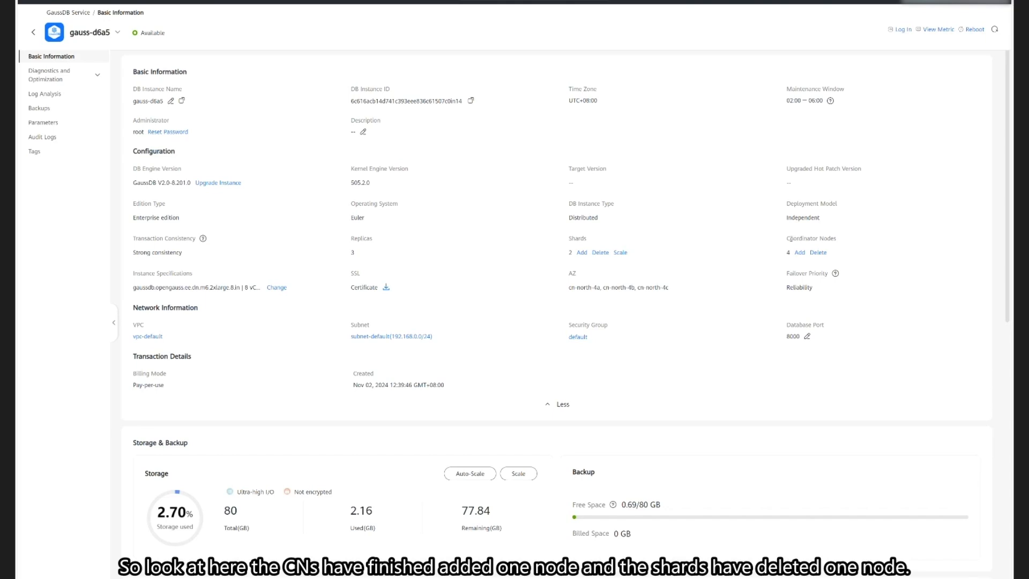
{"action": "left_click_drag", "start_coordinate": [786, 238], "coordinate": [850, 248]}
{"action": "left_click", "coordinate": [832, 239]}
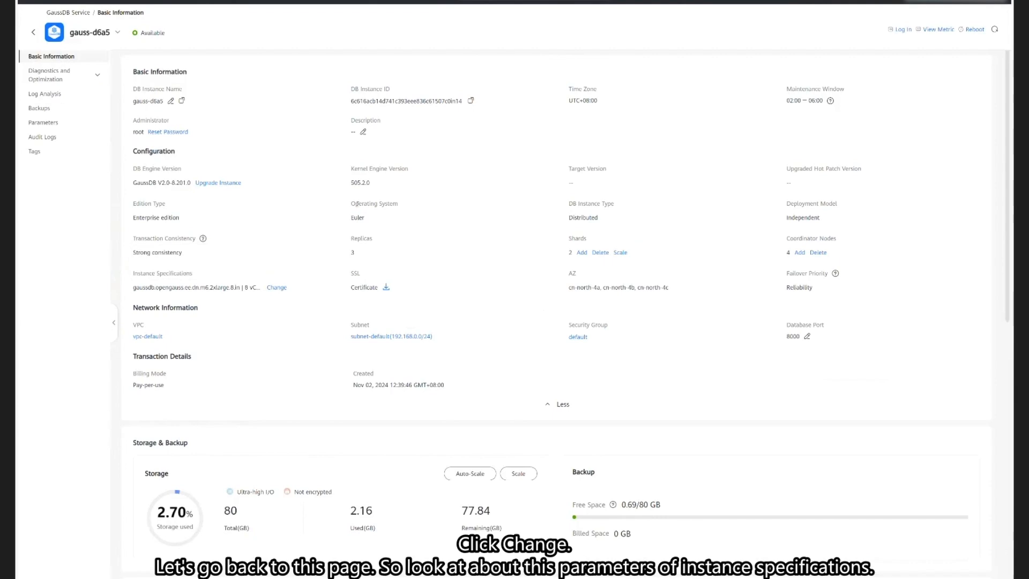
{"action": "scroll", "coordinate": [150, 241], "scroll_direction": "down", "scroll_amount": 1}
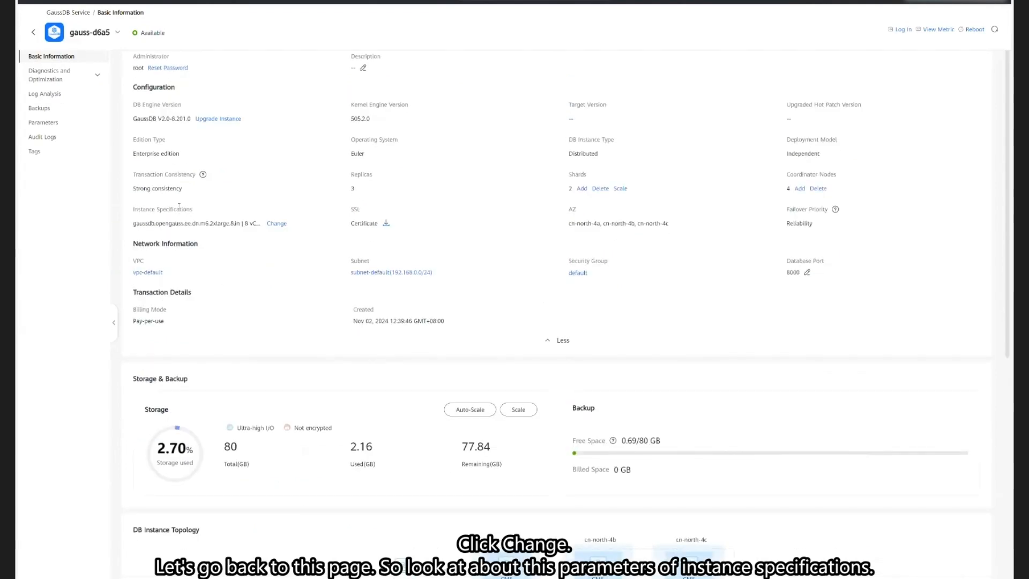
{"action": "left_click", "coordinate": [277, 225]}
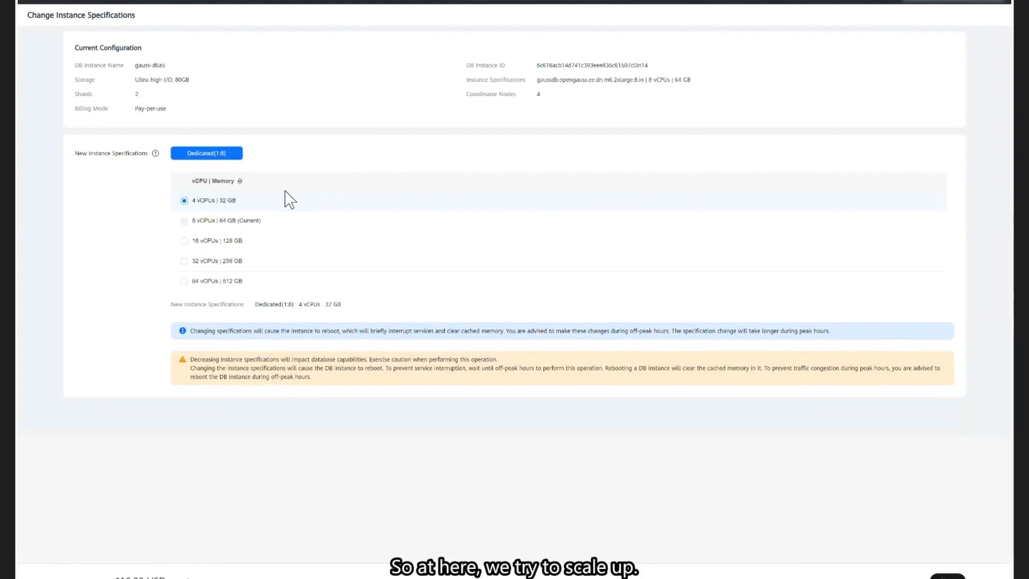
{"action": "left_click", "coordinate": [263, 245]}
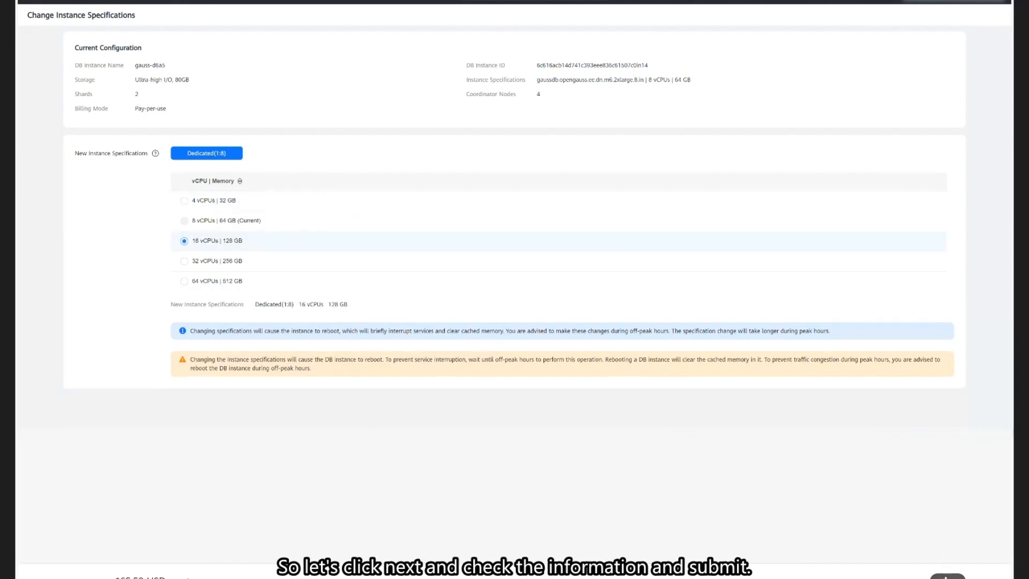
{"action": "left_click", "coordinate": [947, 575]}
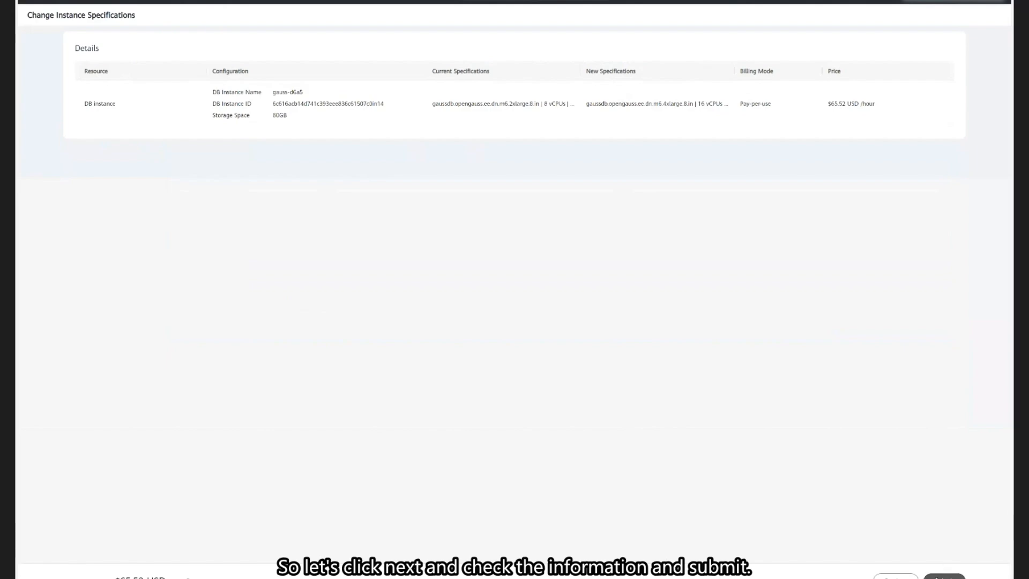
{"action": "left_click", "coordinate": [944, 576]}
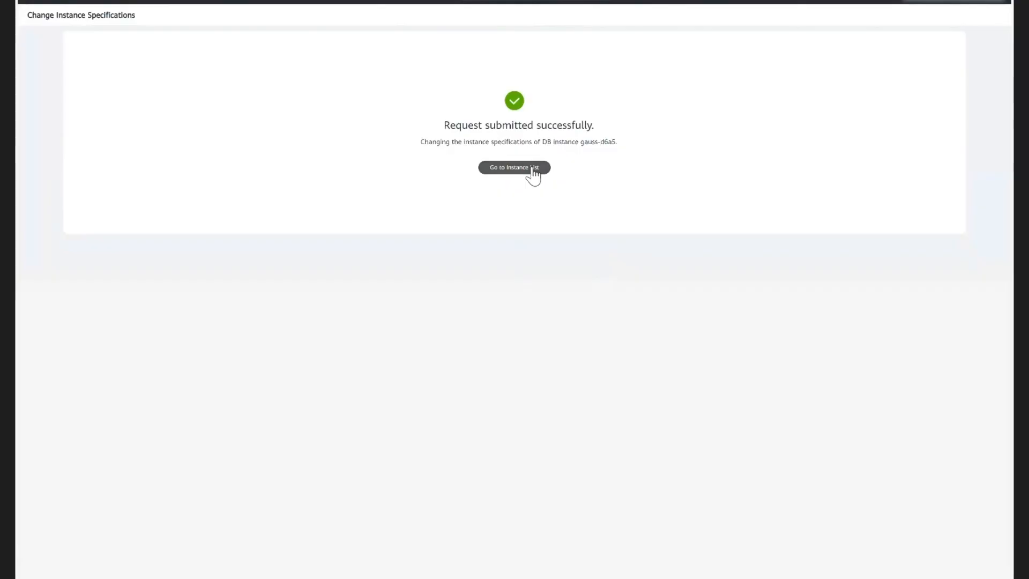
{"action": "left_click", "coordinate": [533, 168]}
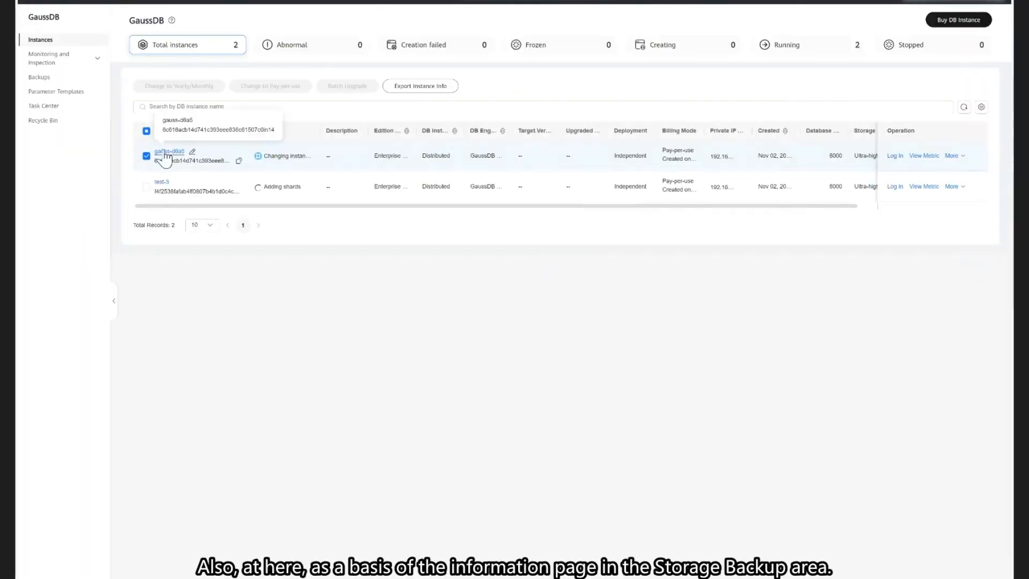
Examine the storage autoscaling options of instance gauss-d6a5 with autoscaling switched on, and leave the configuration without saving
{"action": "left_click", "coordinate": [185, 173]}
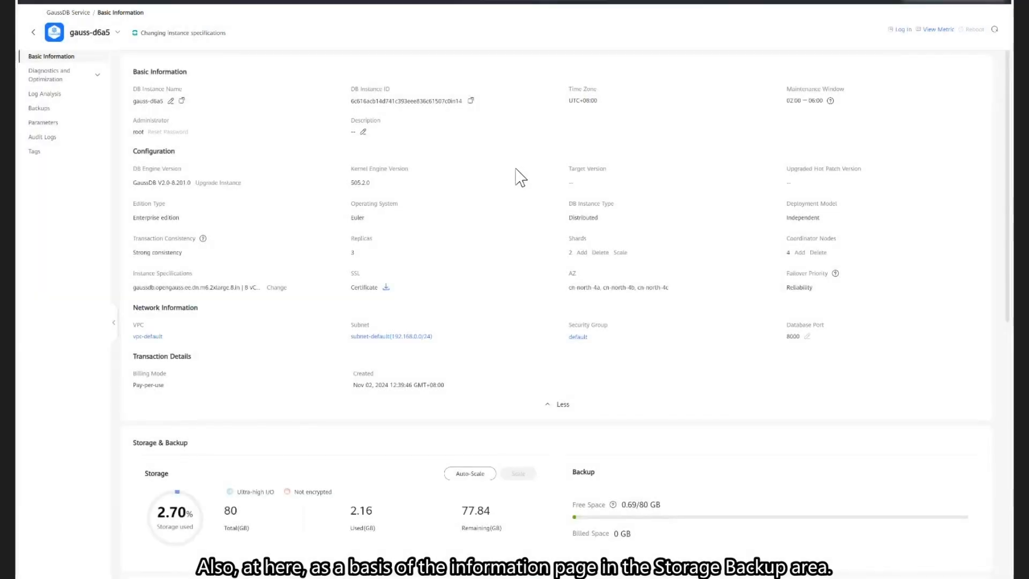
{"action": "scroll", "coordinate": [421, 297], "scroll_direction": "down", "scroll_amount": 8}
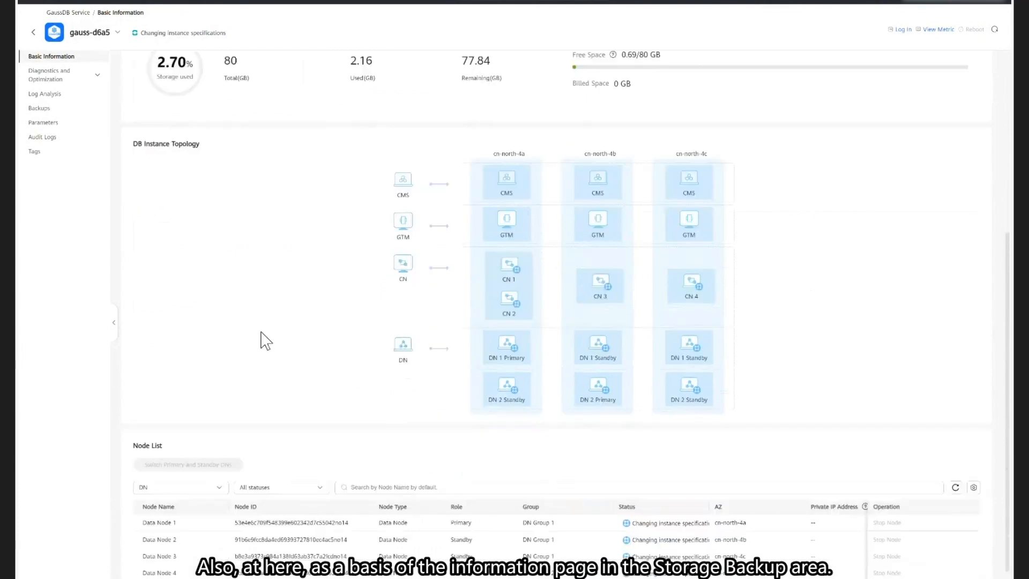
{"action": "scroll", "coordinate": [316, 335], "scroll_direction": "up", "scroll_amount": 4}
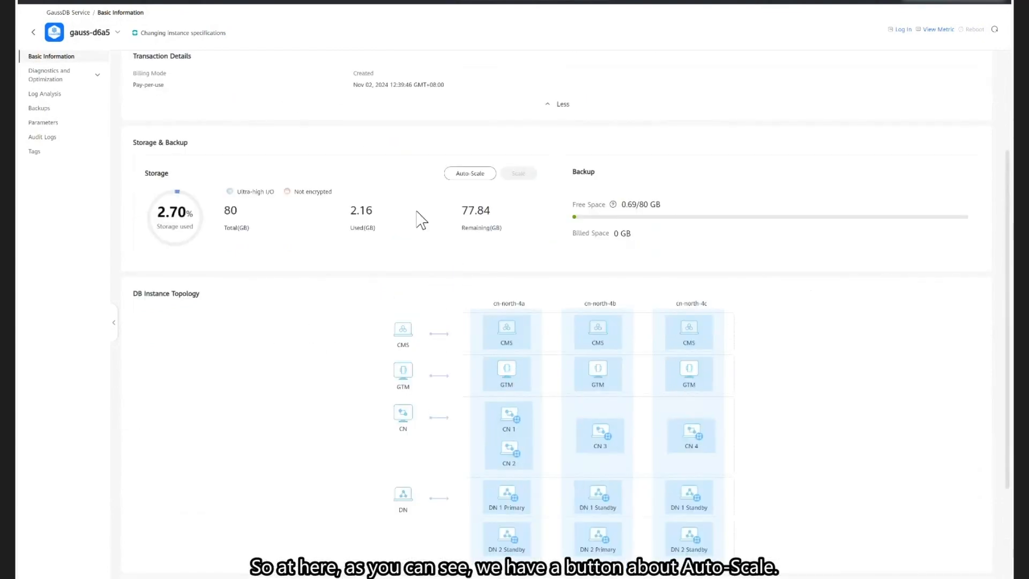
{"action": "left_click", "coordinate": [464, 177]}
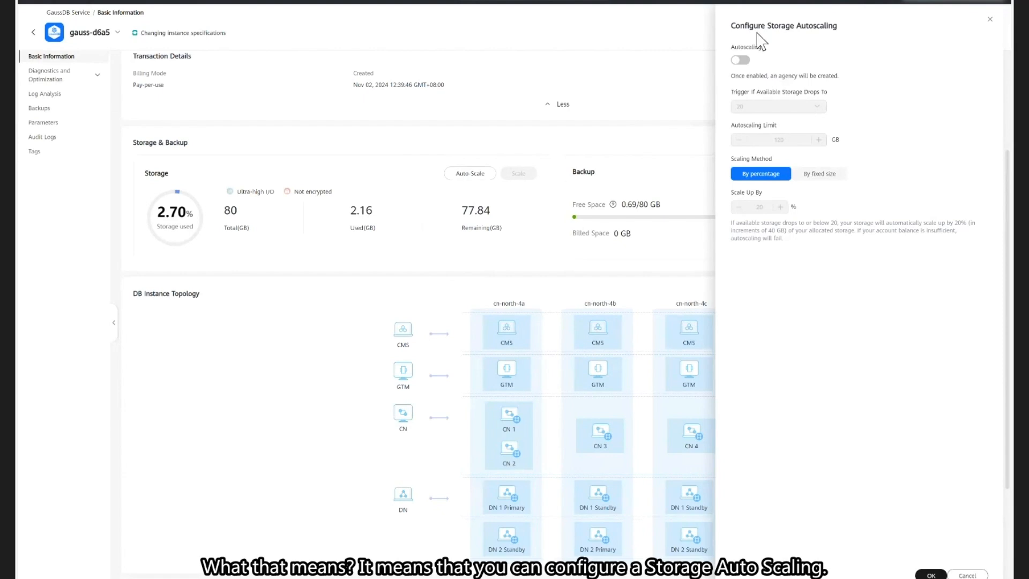
{"action": "left_click", "coordinate": [741, 61]}
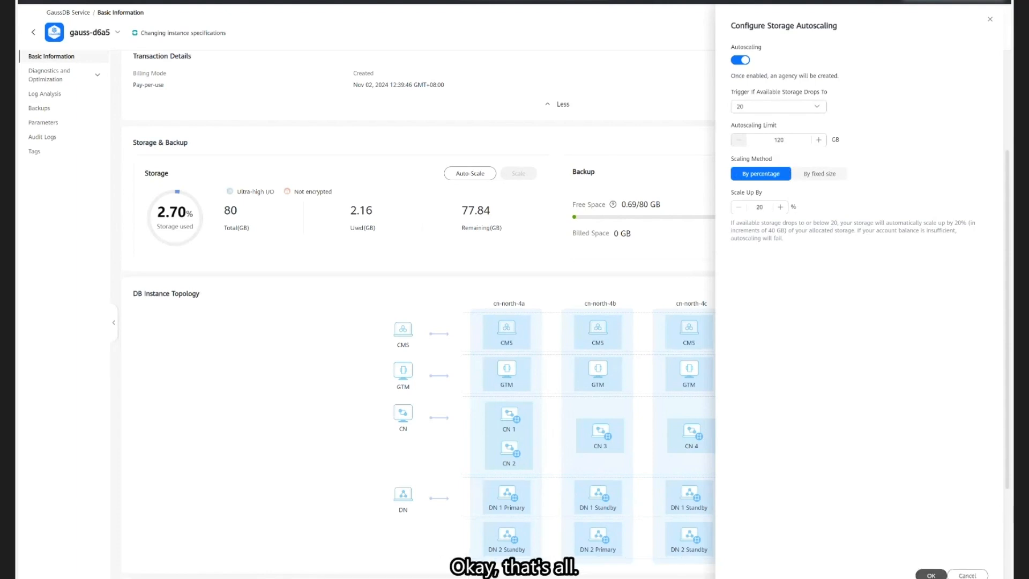
{"action": "left_click", "coordinate": [965, 572]}
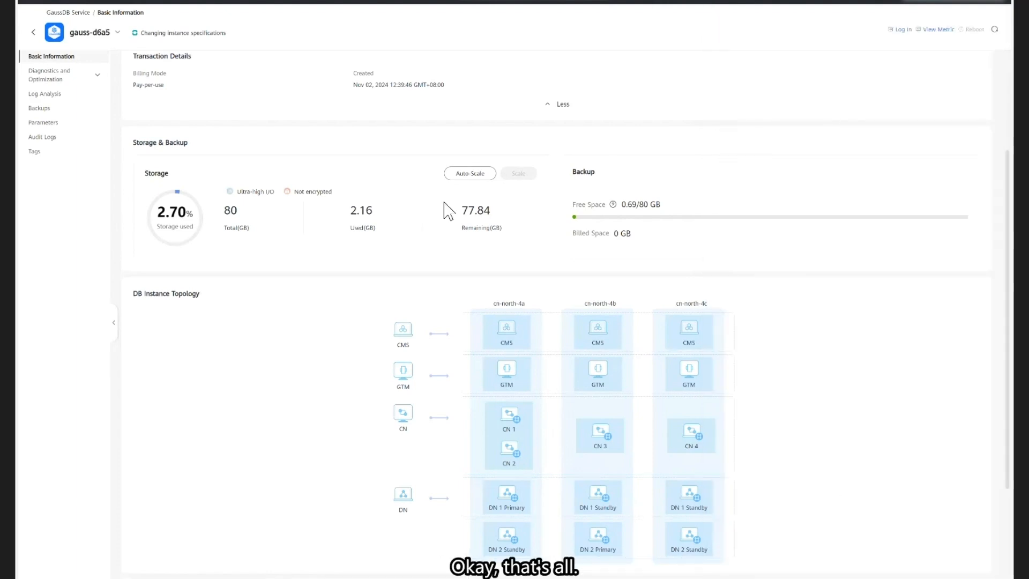
{"action": "scroll", "coordinate": [448, 208], "scroll_direction": "up", "scroll_amount": 1}
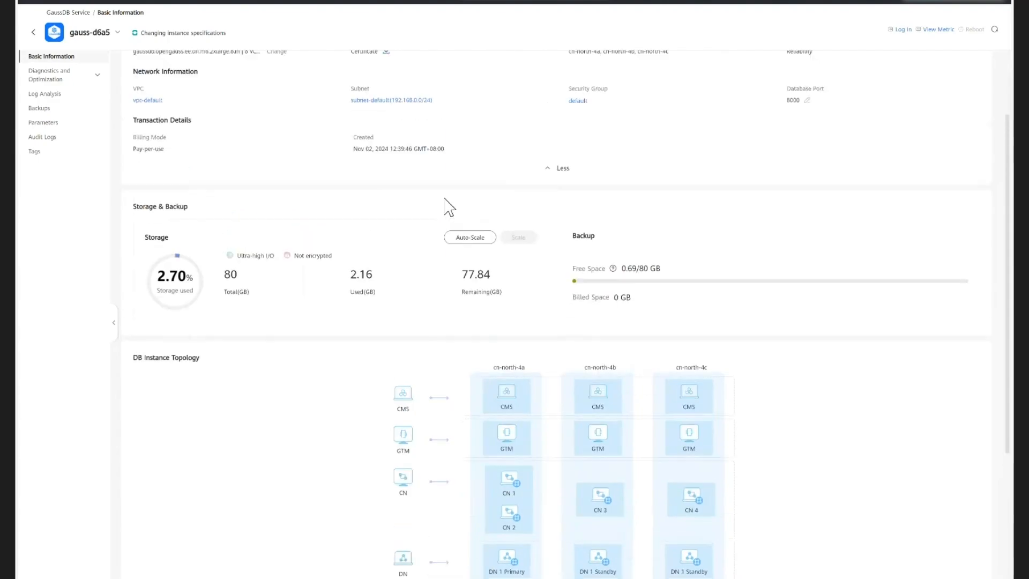